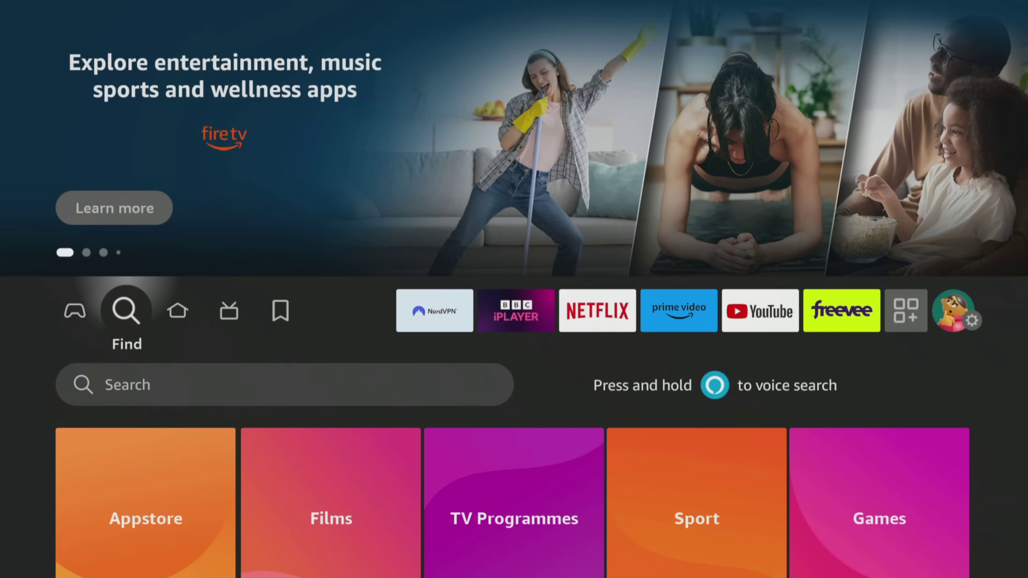
# Move focus down to the search field on the Fire TV Find page
pyautogui.press('Down')
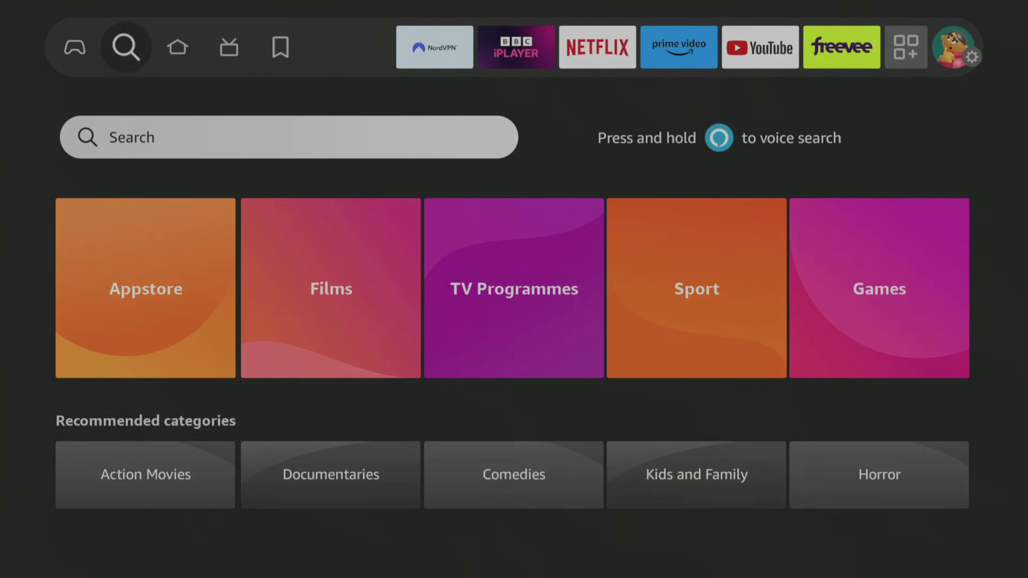
# Start a text search and spell 'Trace' on the on-screen keyboard
pyautogui.press('Return')
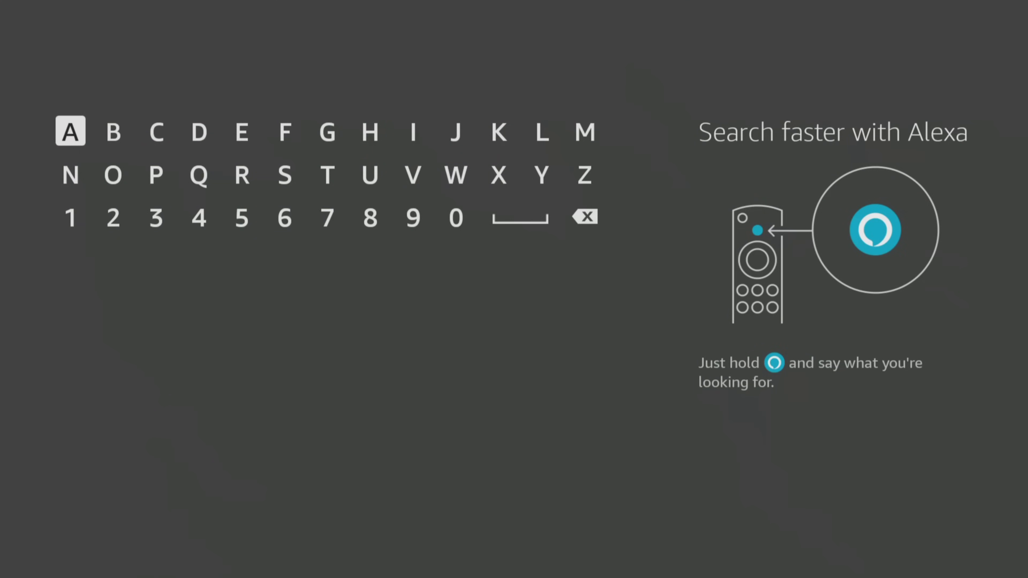
pyautogui.press('Right')
pyautogui.press('Right')
pyautogui.press('Right')
pyautogui.press('Right')
pyautogui.press('Right')
pyautogui.press('Right')
pyautogui.press('Down')
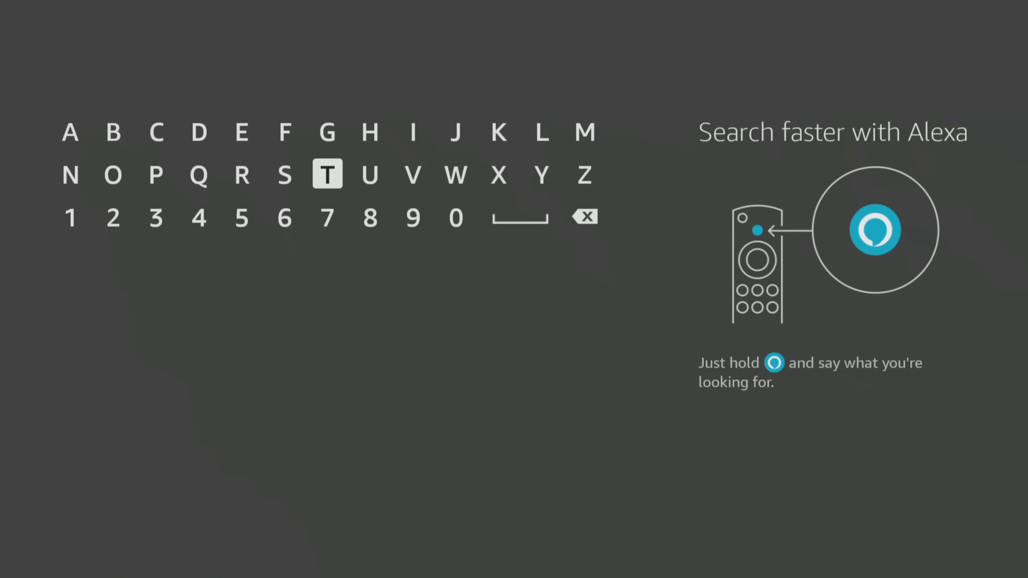
pyautogui.press('Return')
pyautogui.press('Left')
pyautogui.press('Left')
pyautogui.press('Return')
pyautogui.press('Up')
pyautogui.press('Left')
pyautogui.press('Left')
pyautogui.press('Left')
pyautogui.press('Left')
pyautogui.press('Return')
pyautogui.press('Right')
pyautogui.press('Right')
pyautogui.press('Return')
pyautogui.press('Right')
pyautogui.press('Right')
pyautogui.press('Return')
pyautogui.press('Down')
pyautogui.press('Right')
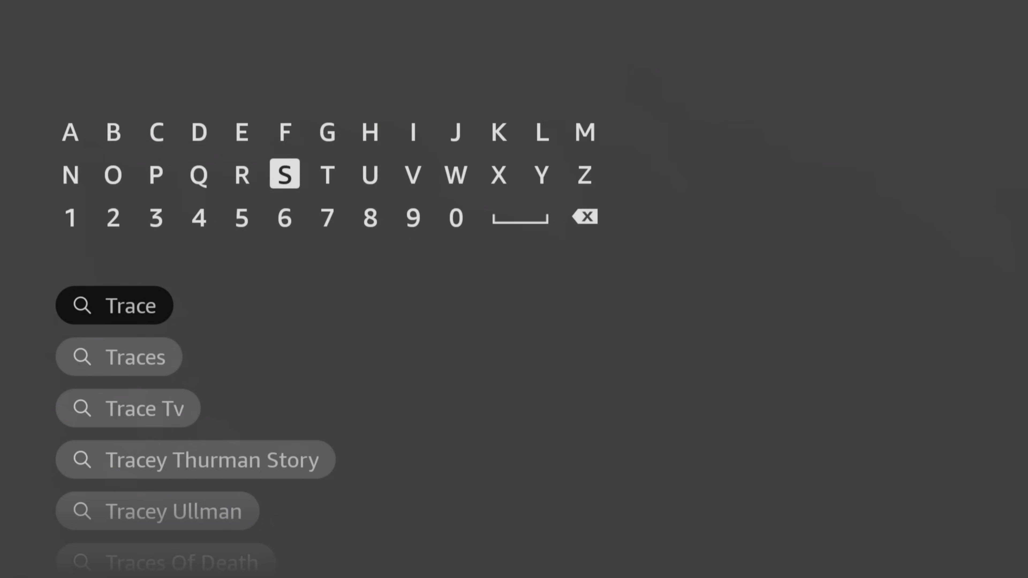
pyautogui.press('Right')
pyautogui.press('Right')
pyautogui.press('Right')
# Complete the query as 'Tracevanish' and run the search
pyautogui.press('Return')
pyautogui.press('Right')
pyautogui.press('Right')
pyautogui.press('Right')
pyautogui.press('Right')
pyautogui.press('Right')
pyautogui.press('Return')
pyautogui.press('Down')
pyautogui.press('Return')
pyautogui.press('Left')
pyautogui.press('Left')
pyautogui.press('Left')
pyautogui.press('Left')
pyautogui.press('Up')
pyautogui.press('Left')
pyautogui.press('Return')
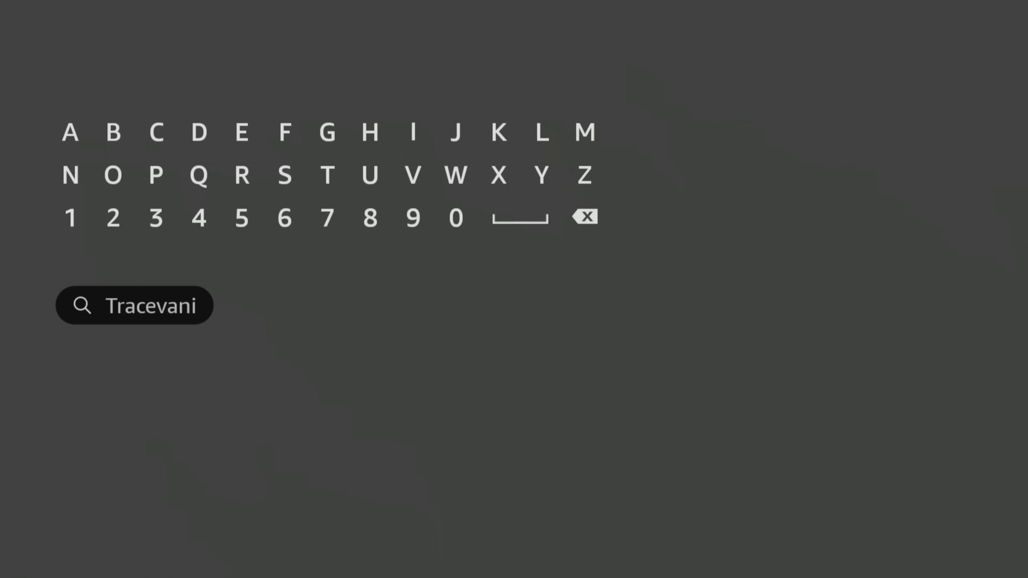
pyautogui.press('Down')
pyautogui.press('Left')
pyautogui.press('Left')
pyautogui.press('Left')
pyautogui.press('Return')
pyautogui.press('Up')
pyautogui.press('Right')
pyautogui.press('Right')
pyautogui.press('Return')
pyautogui.press('Down')
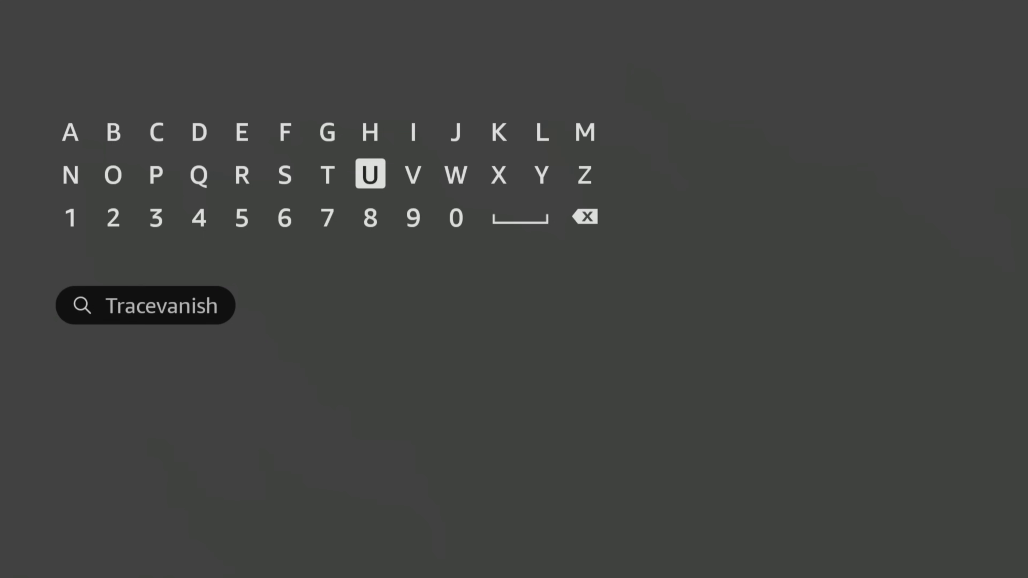
pyautogui.press('Down')
pyautogui.press('Down')
pyautogui.press('Return')
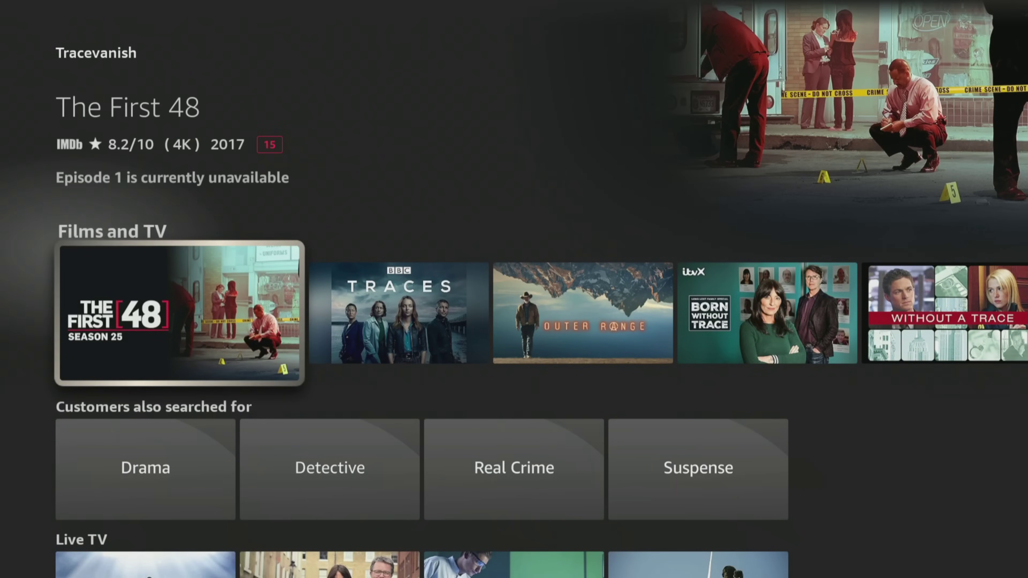
# Open the TraceVanish app listing from the results, download it and launch it
pyautogui.press('Down')
pyautogui.press('Down')
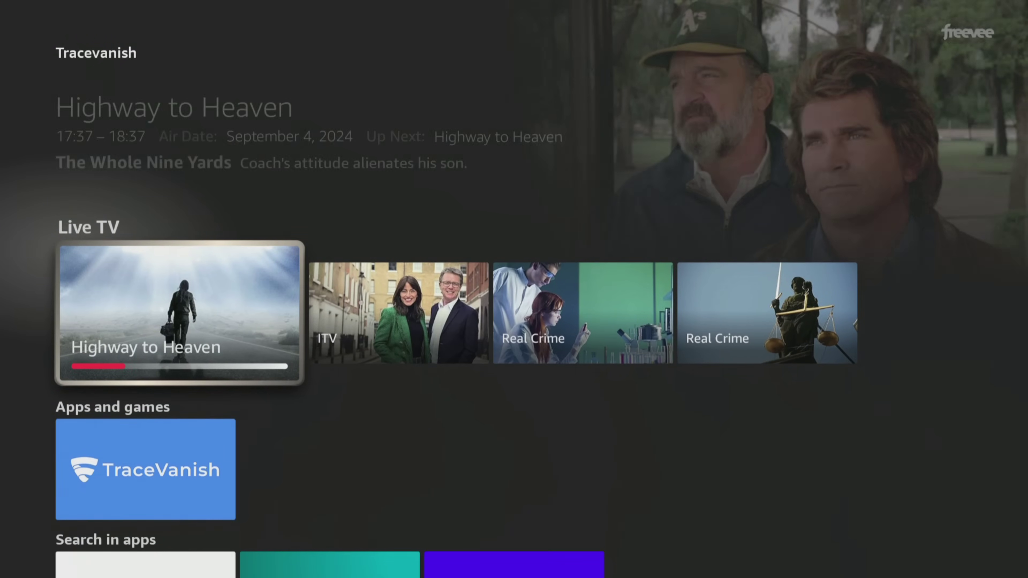
pyautogui.press('Down')
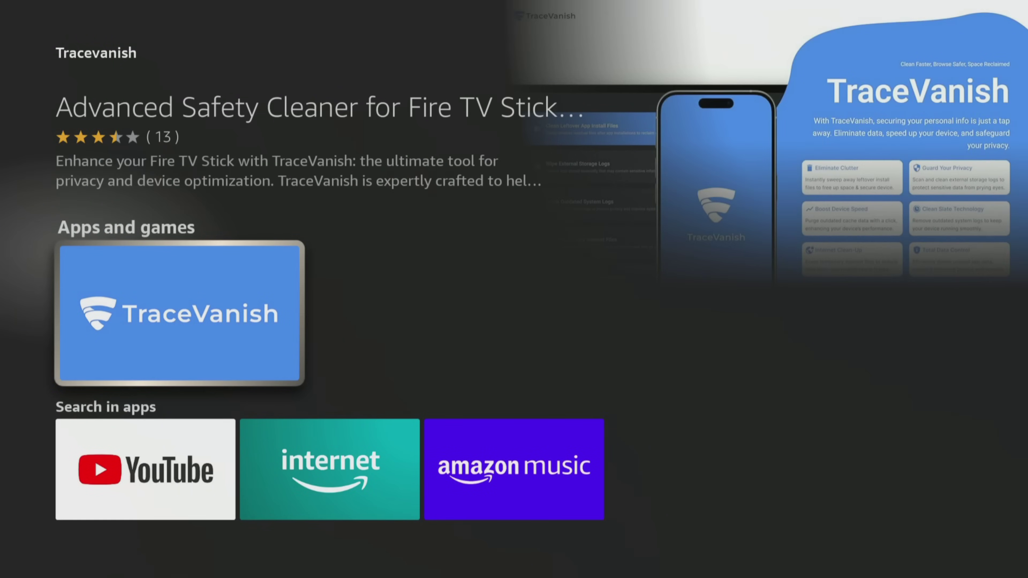
pyautogui.press('Return')
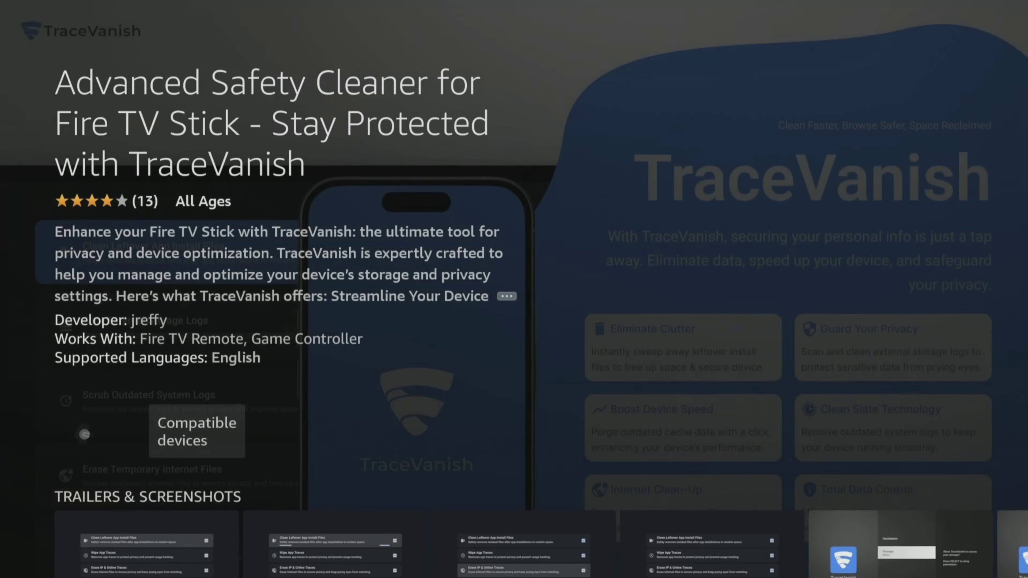
pyautogui.press('Return')
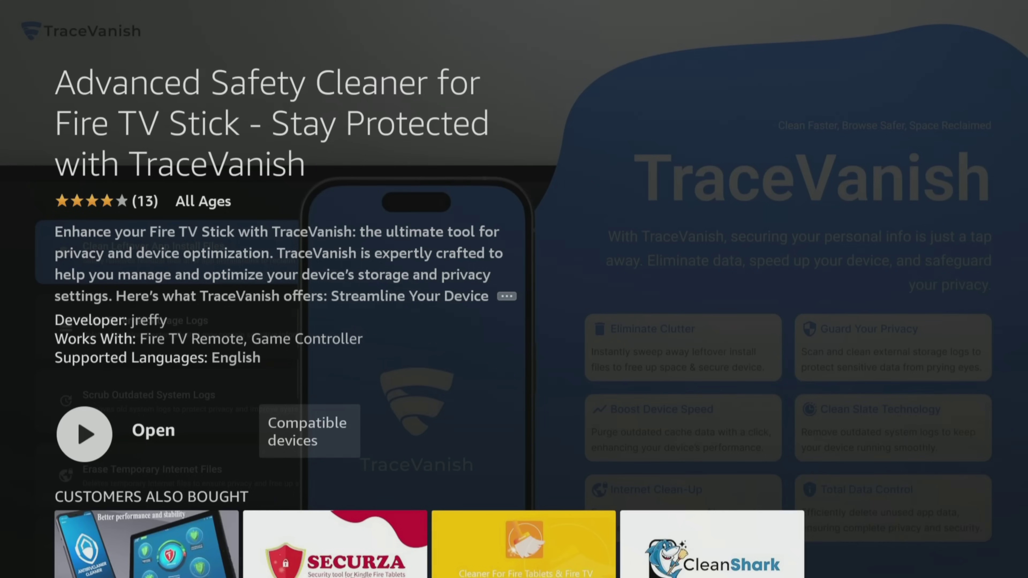
pyautogui.press('Return')
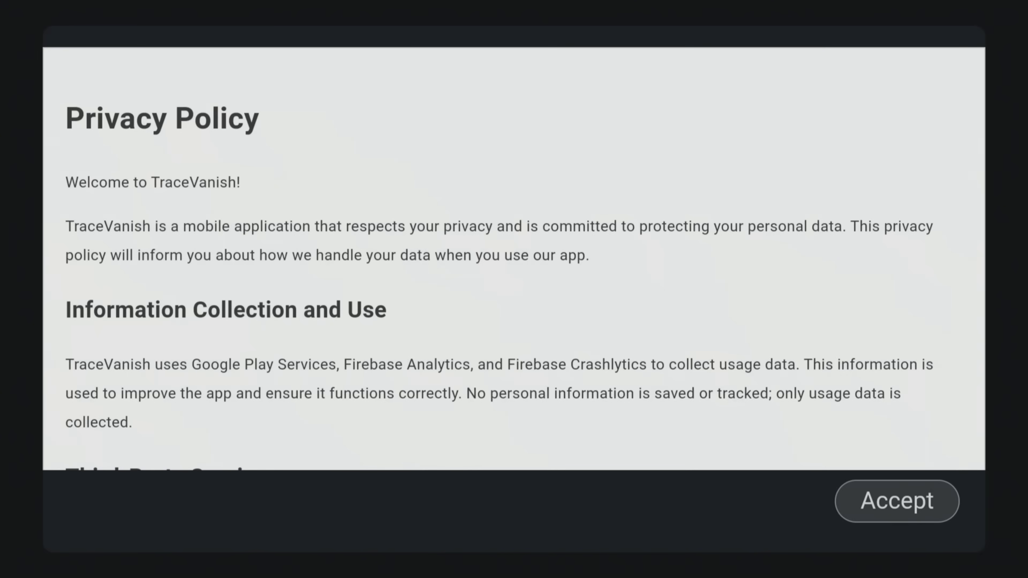
# Accept TraceVanish's privacy policy and allow storage, media and all-files access
pyautogui.press('Return')
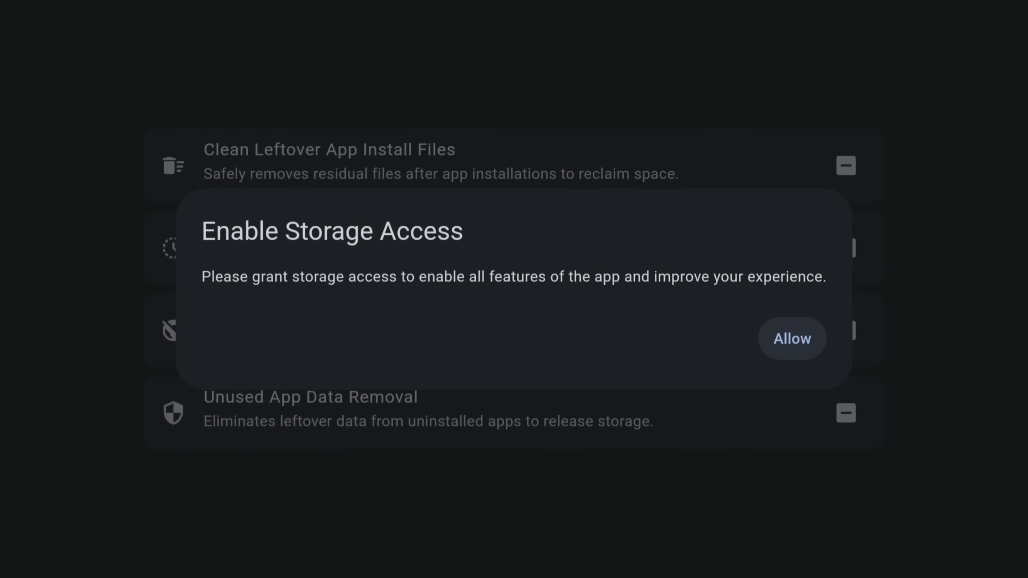
pyautogui.press('Return')
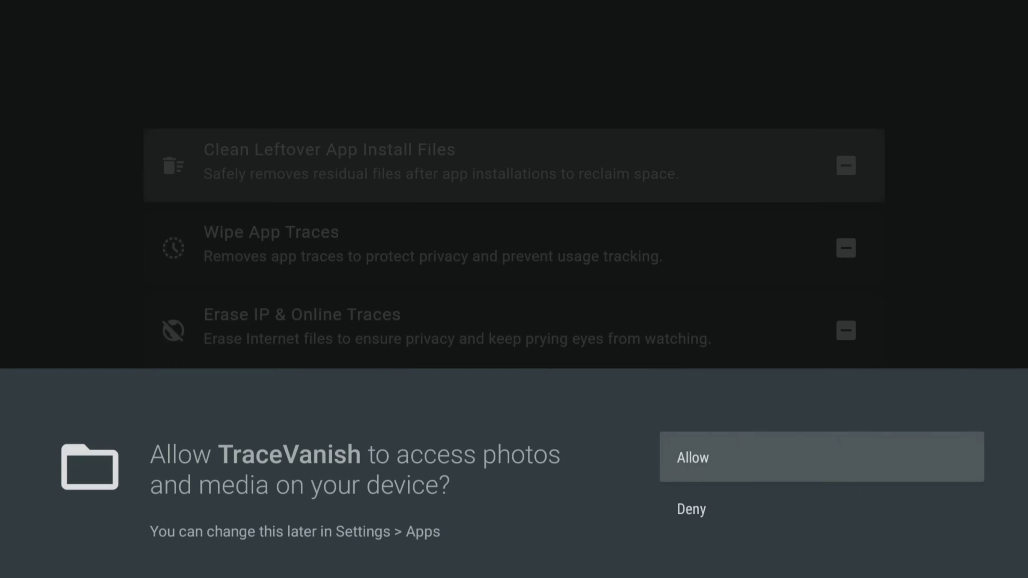
pyautogui.press('Return')
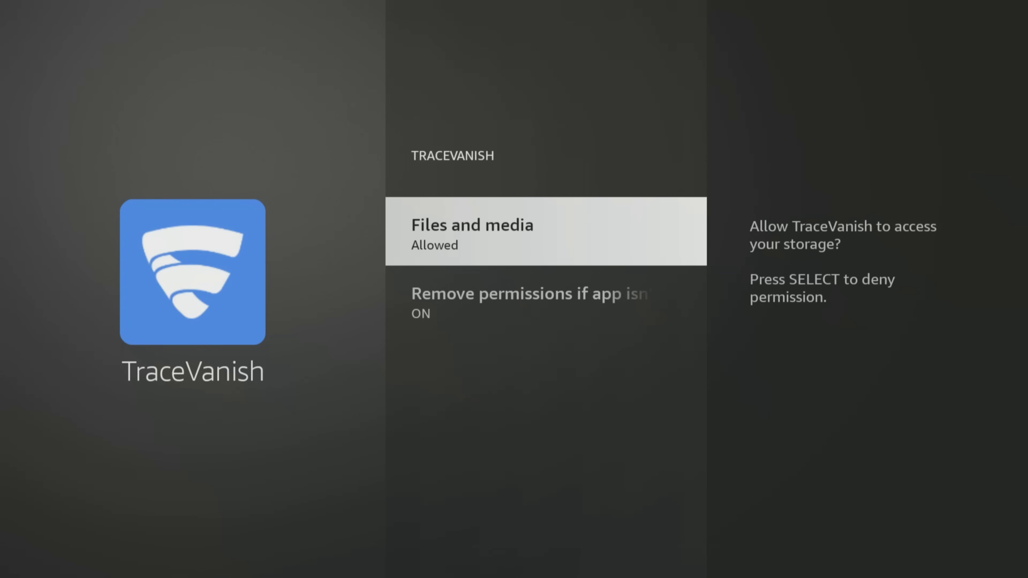
pyautogui.press('Return')
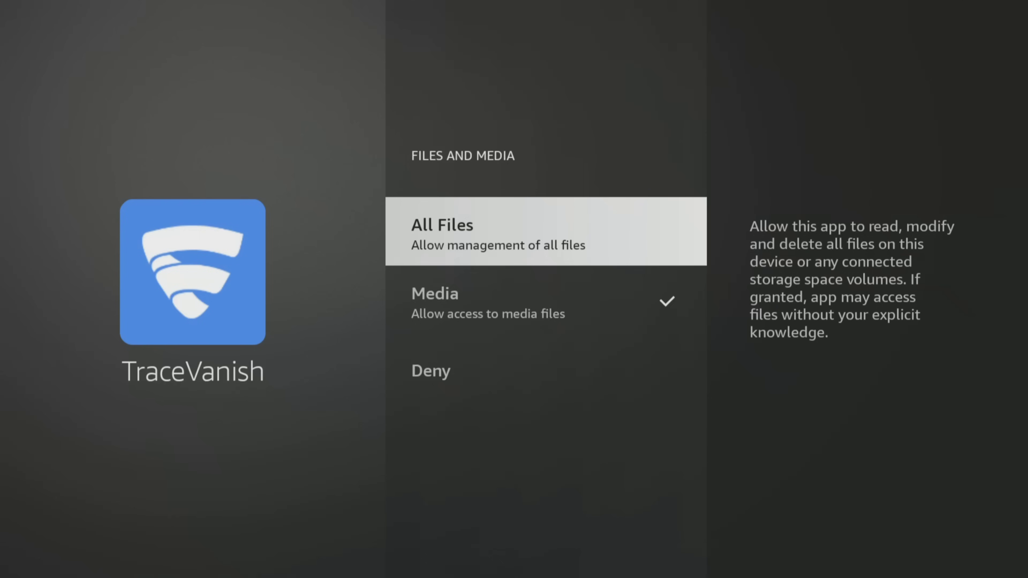
pyautogui.press('Return')
pyautogui.press('Escape')
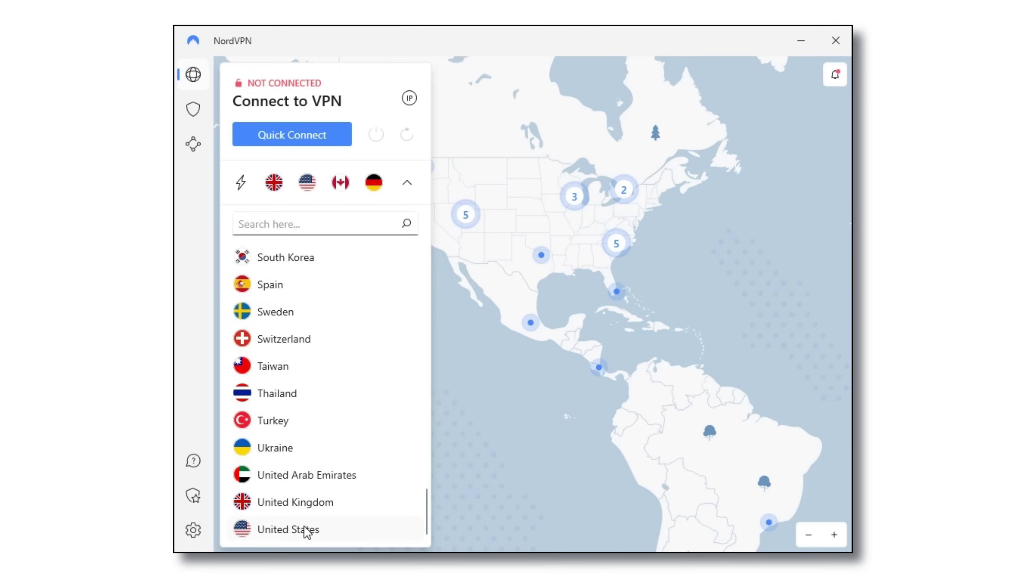
# Connect to a United States VPN server, then go back to the Fire TV Find page
pyautogui.click(352, 530)
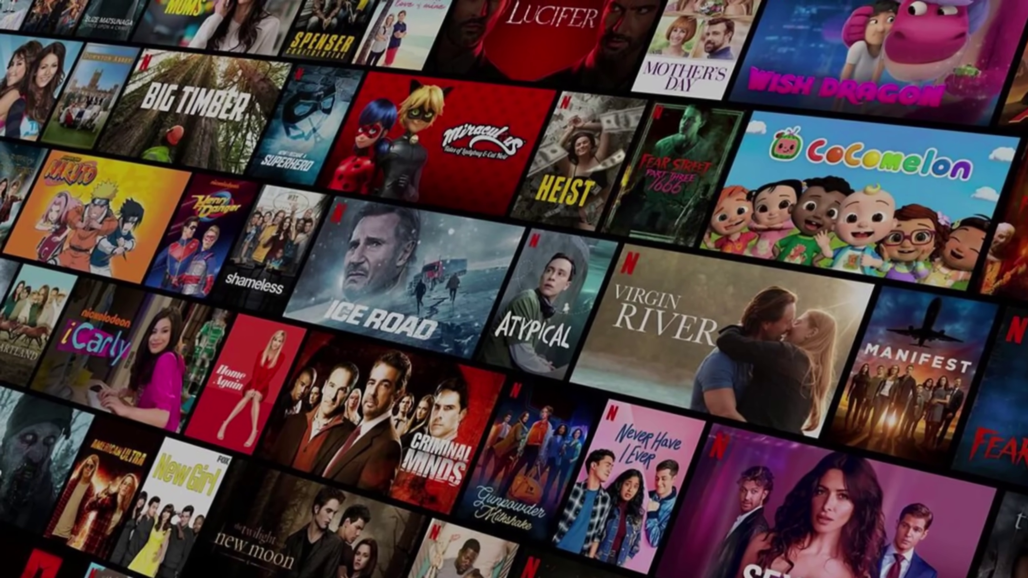
pyautogui.press('Left')
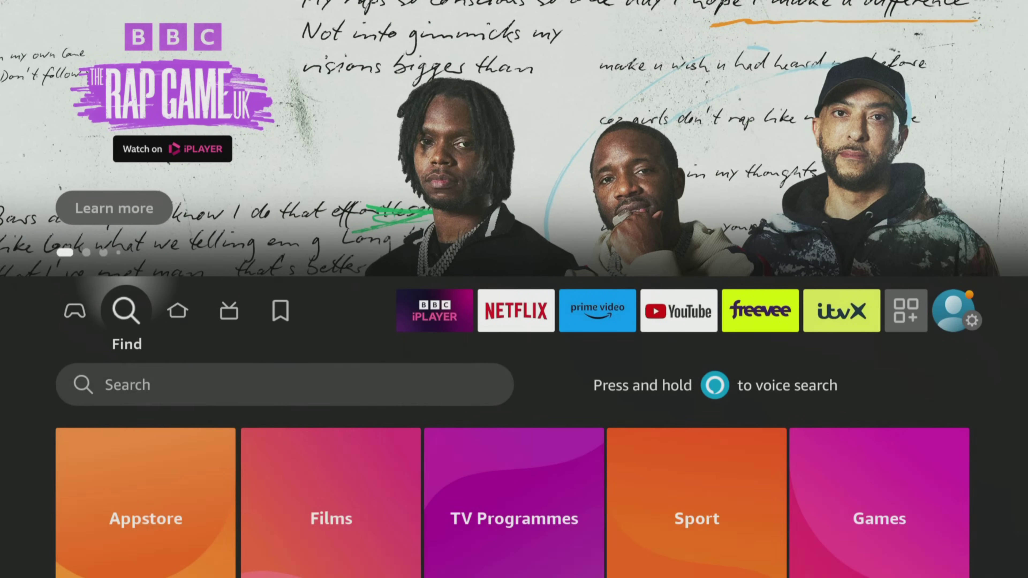
# Spell 'Nord' in the Find search and run the Nordvpn suggestion
pyautogui.press('Down')
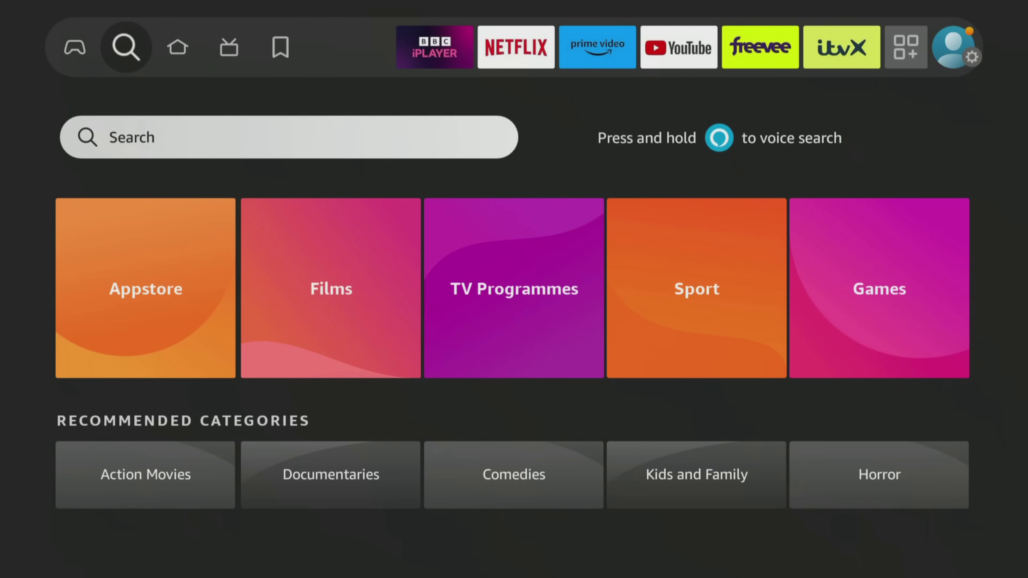
pyautogui.press('Return')
pyautogui.press('Down')
pyautogui.press('Return')
pyautogui.press('Right')
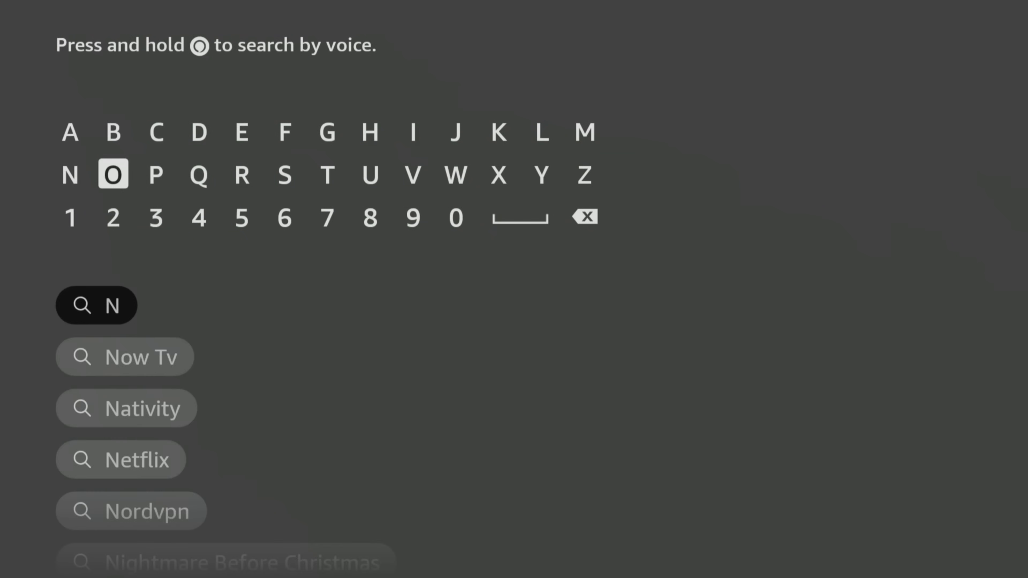
pyautogui.press('Return')
pyautogui.press('Right')
pyautogui.press('Right')
pyautogui.press('Right')
pyautogui.press('Return')
pyautogui.press('Up')
pyautogui.press('Left')
pyautogui.press('Return')
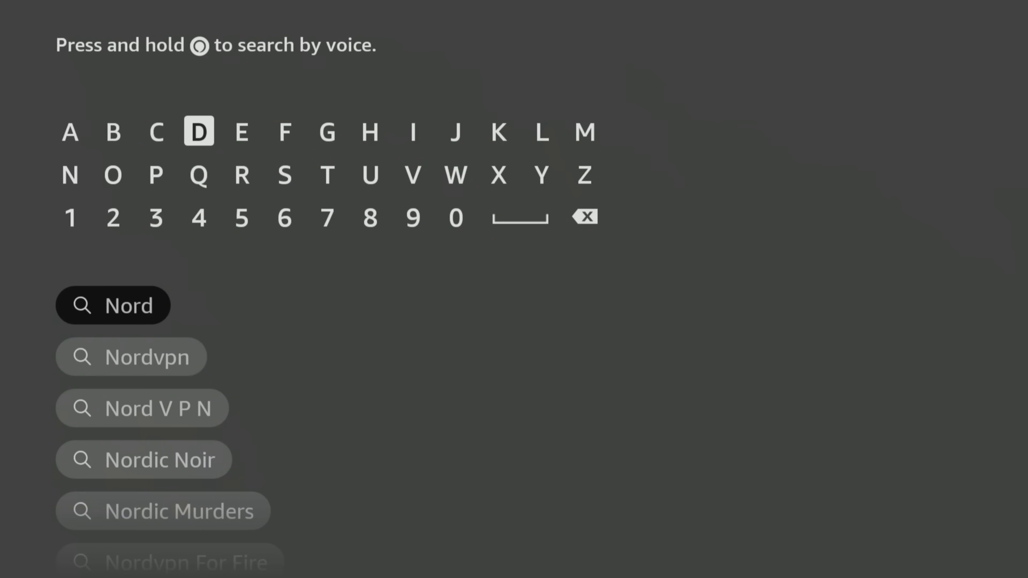
pyautogui.press('Down')
pyautogui.press('Down')
pyautogui.press('Down')
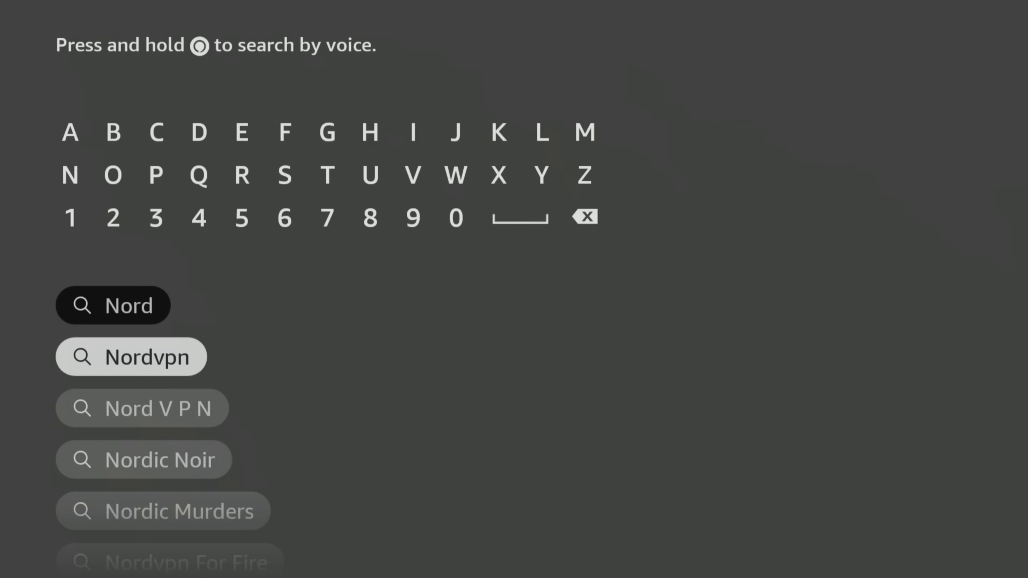
pyautogui.press('Return')
pyautogui.press('Return')
pyautogui.press('Return')
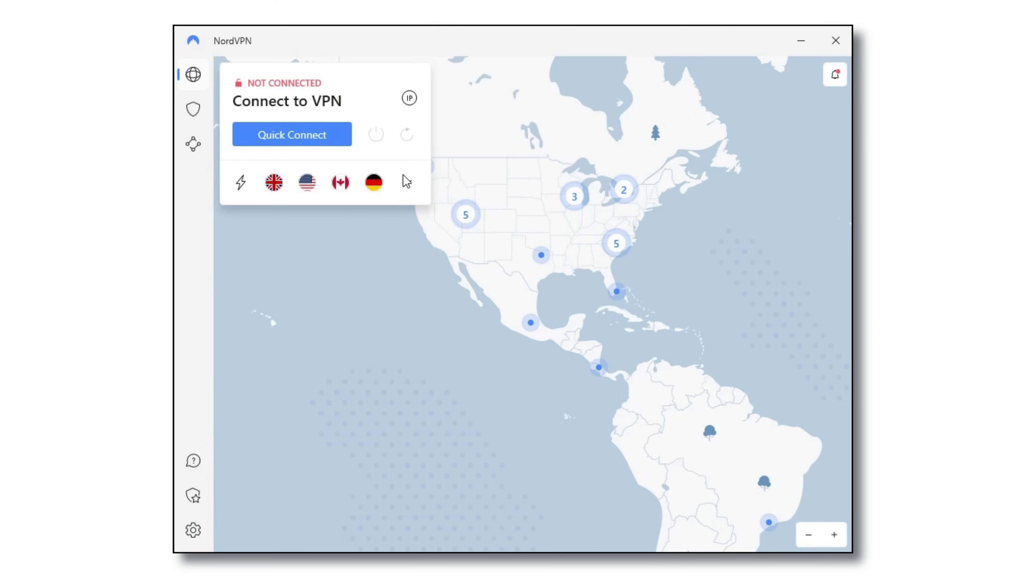
# Expand All countries and connect to United States at the bottom of the list
pyautogui.click(407, 183)
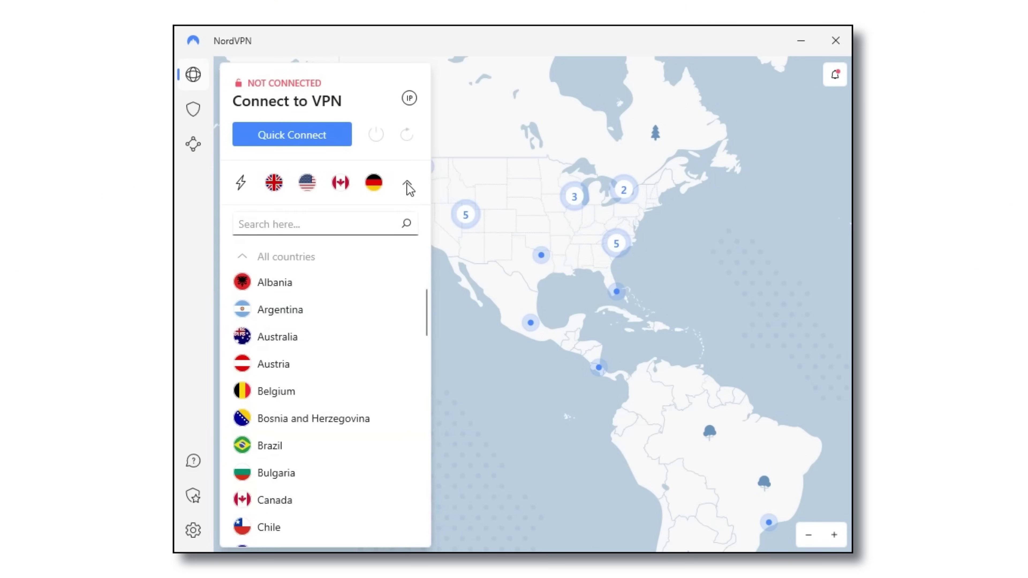
pyautogui.moveTo(425, 294); pyautogui.dragTo(420, 512)
pyautogui.click(310, 528)
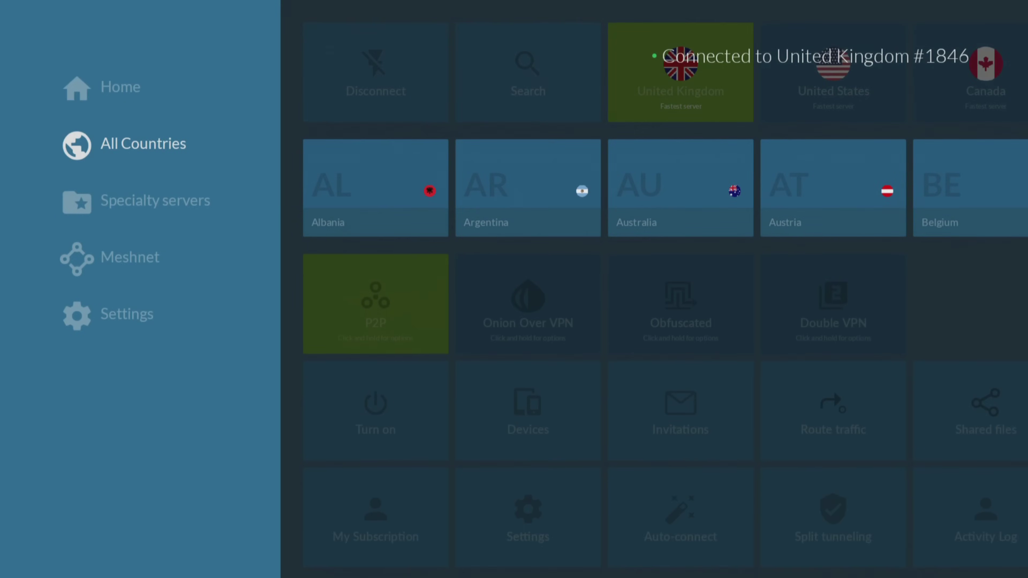
pyautogui.press('Down')
pyautogui.press('Down')
pyautogui.press('Down')
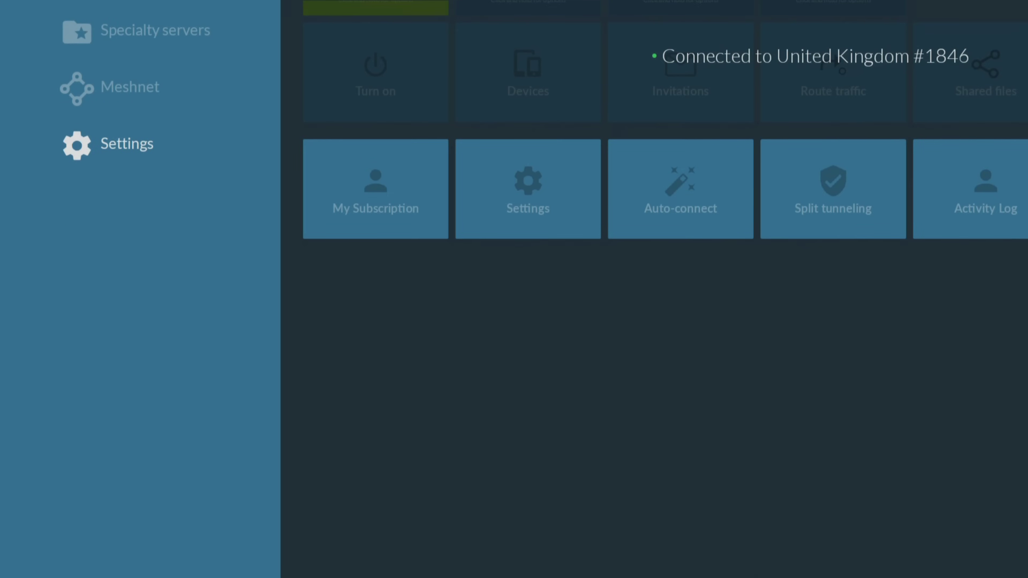
# Enable Threat Protection Lite in NordVPN settings and reconnect to apply it
pyautogui.press('Right')
pyautogui.press('Right')
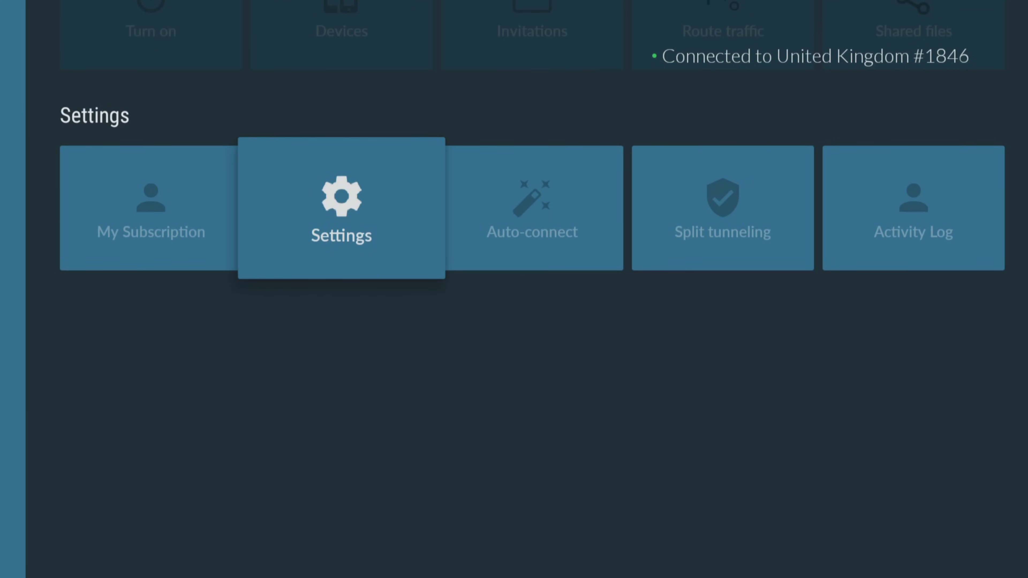
pyautogui.press('Return')
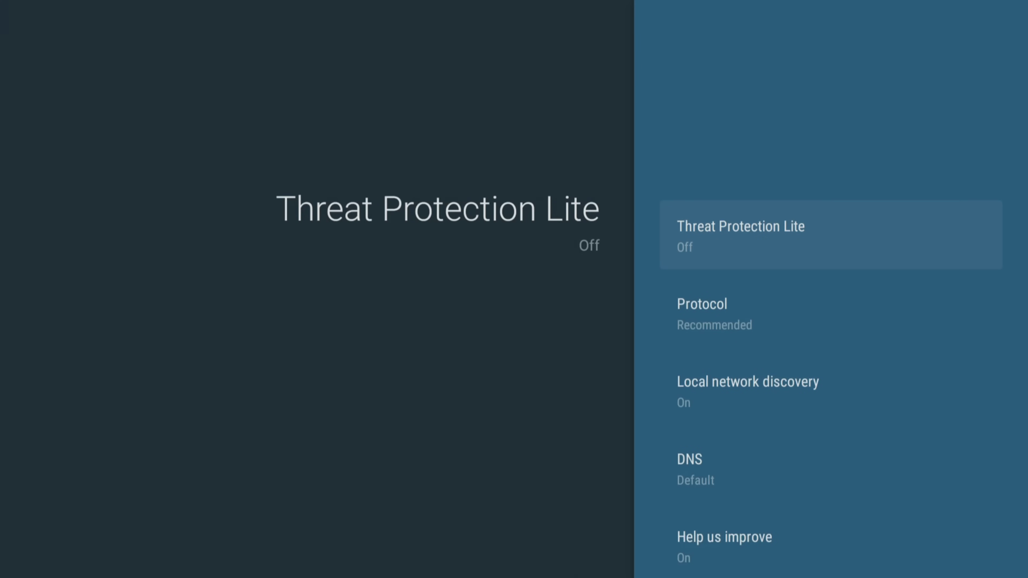
pyautogui.press('Return')
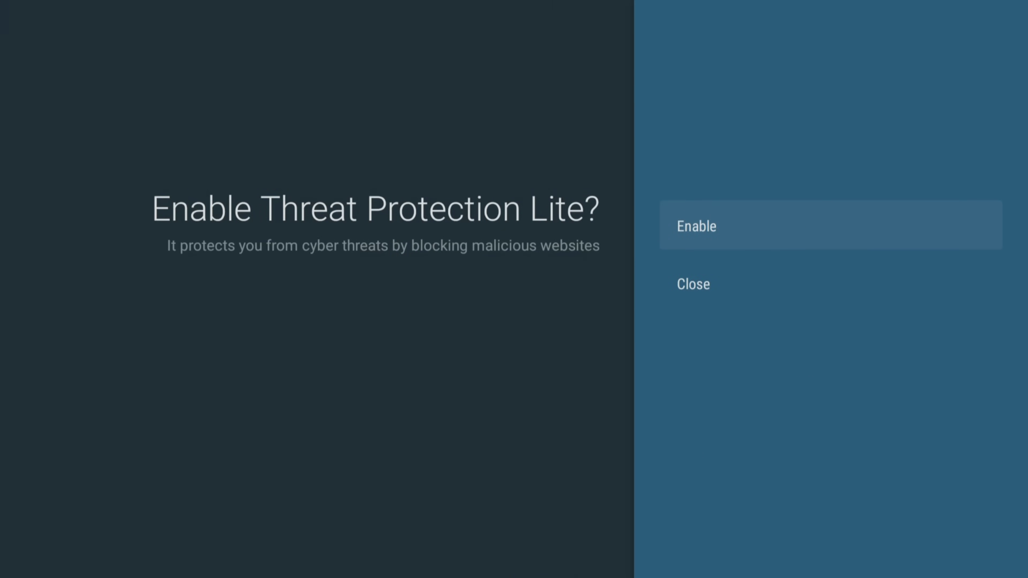
pyautogui.press('Return')
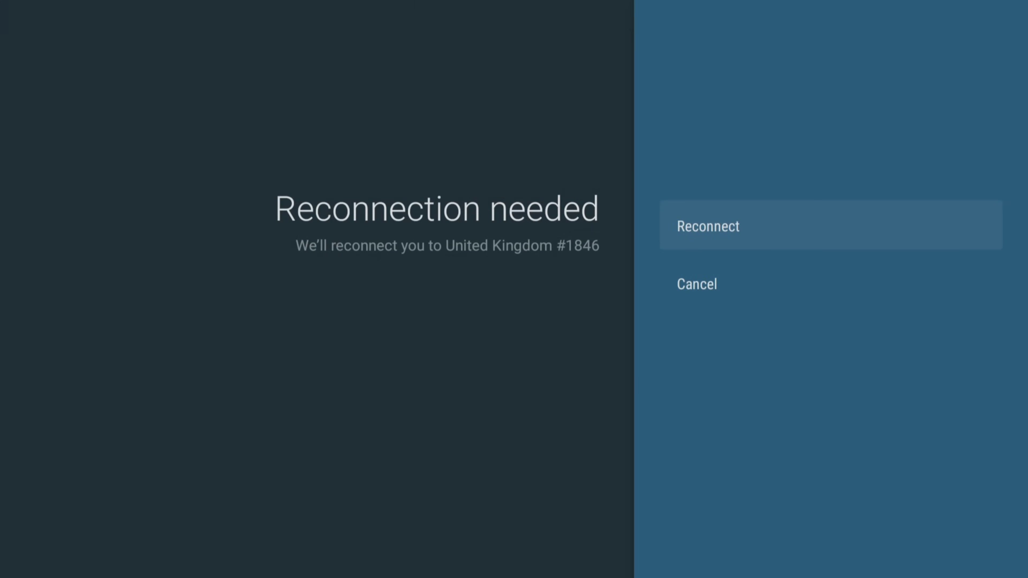
pyautogui.press('Return')
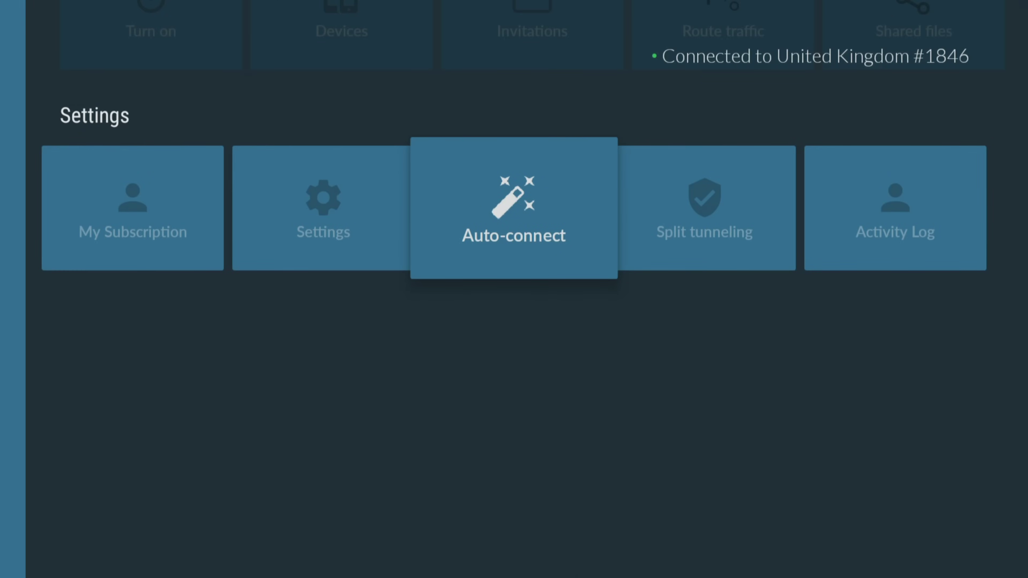
pyautogui.press('Return')
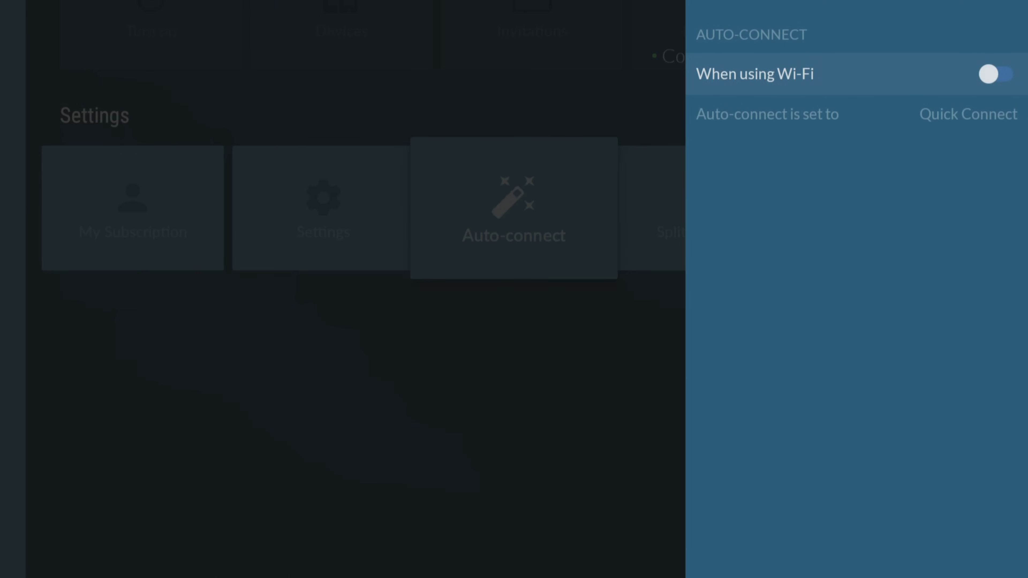
# Switch on auto-connect when using Wi-Fi and set its destination to United States
pyautogui.press('Return')
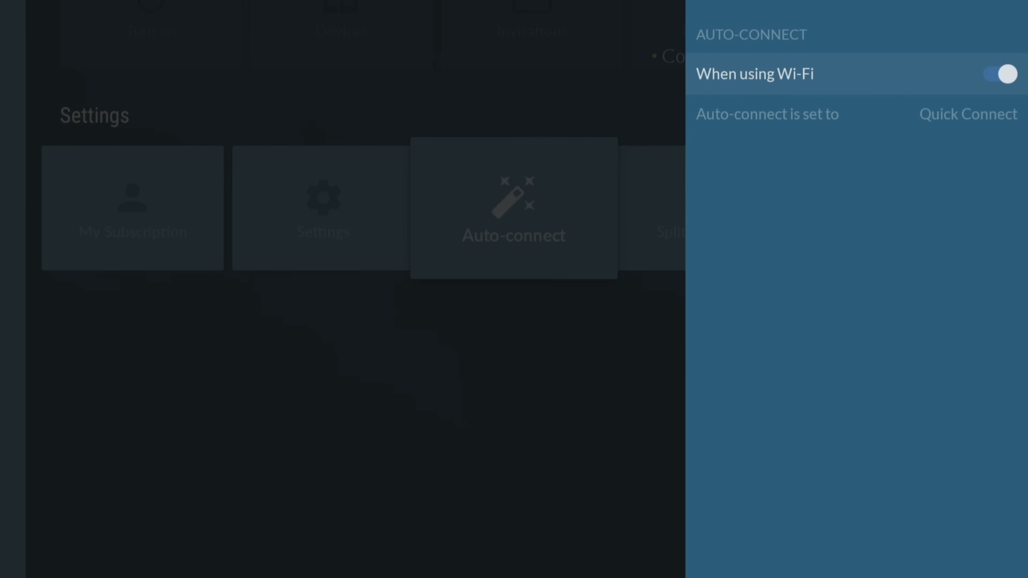
pyautogui.press('Down')
pyautogui.press('Return')
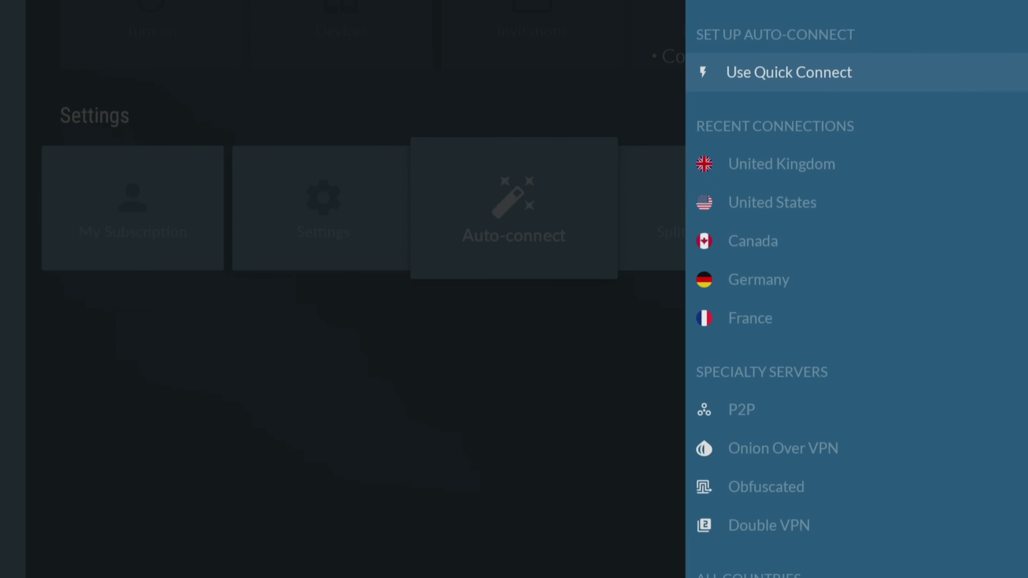
pyautogui.press('Down')
pyautogui.press('Down')
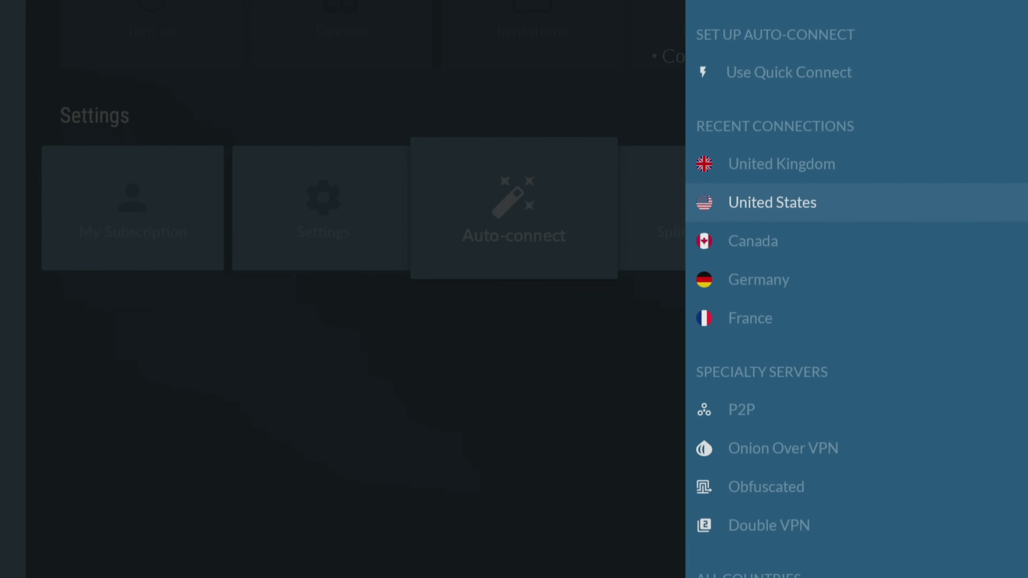
pyautogui.press('Escape')
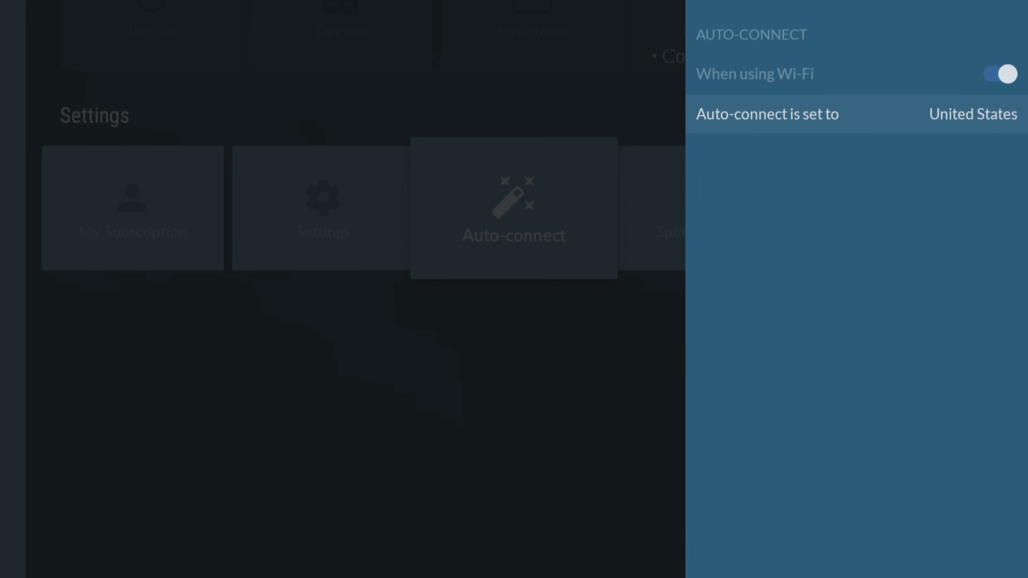
pyautogui.press('Escape')
pyautogui.press('Right')
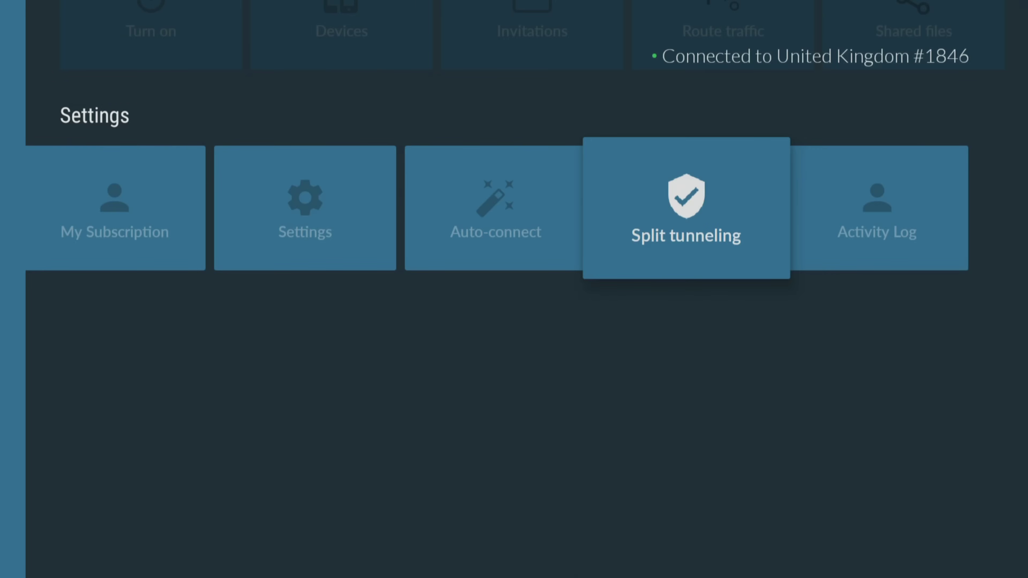
# In Split tunneling > Add apps, add Downloader and then Prime Video as trusted apps
pyautogui.press('Return')
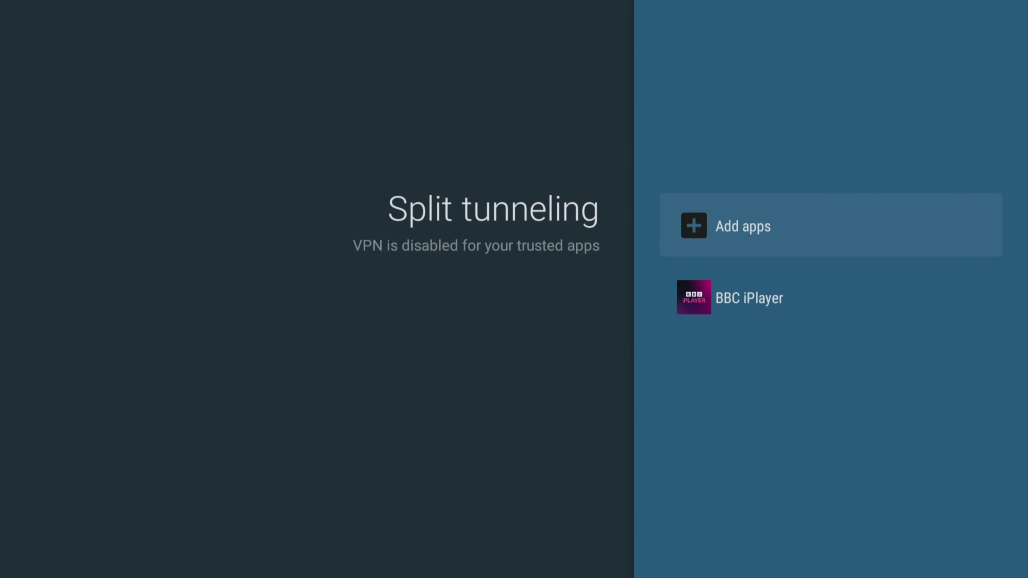
pyautogui.press('Return')
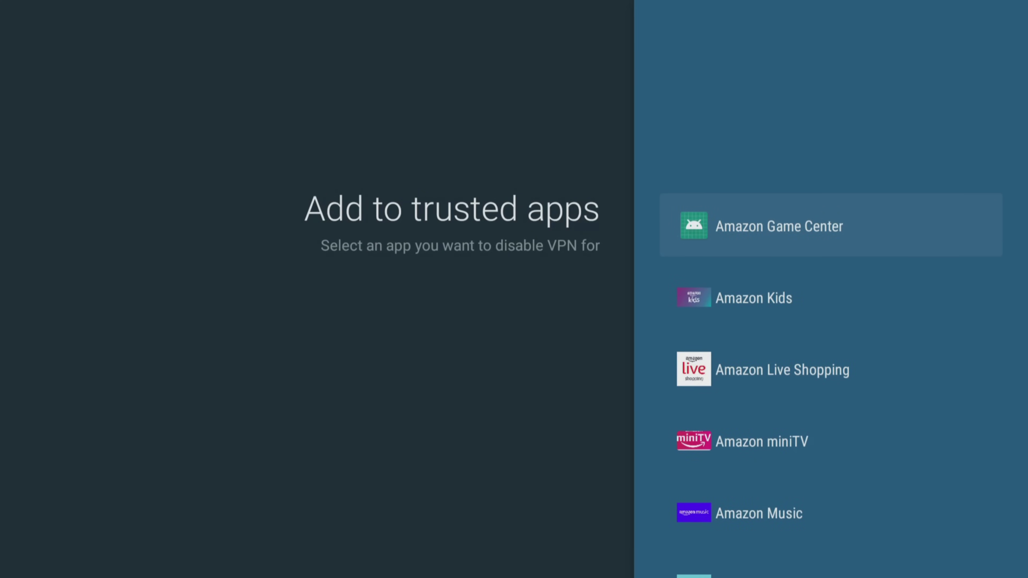
pyautogui.press('Down')
pyautogui.press('Down')
pyautogui.press('Down')
pyautogui.press('Down')
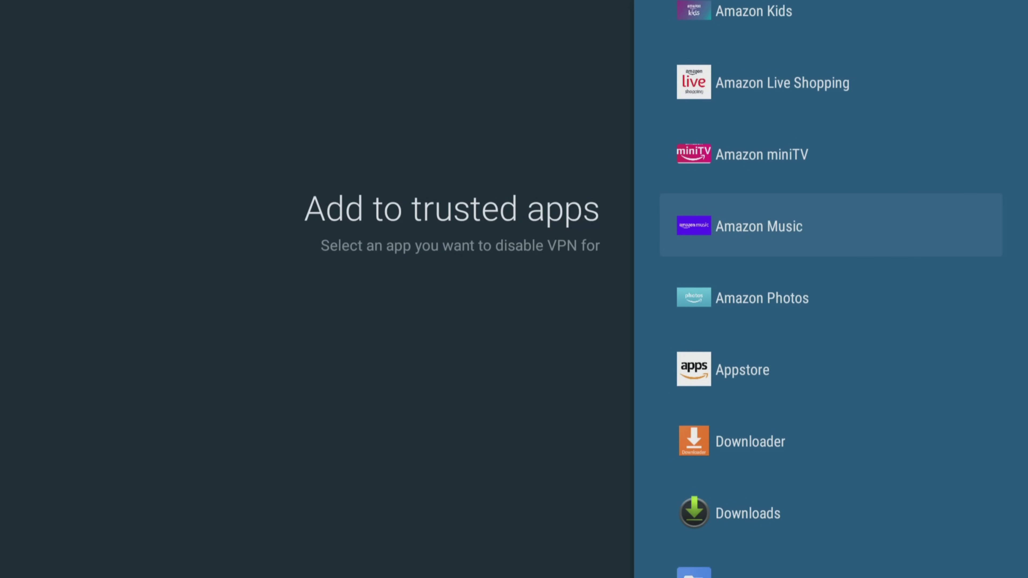
pyautogui.press('Down')
pyautogui.press('Down')
pyautogui.press('Down')
pyautogui.press('Return')
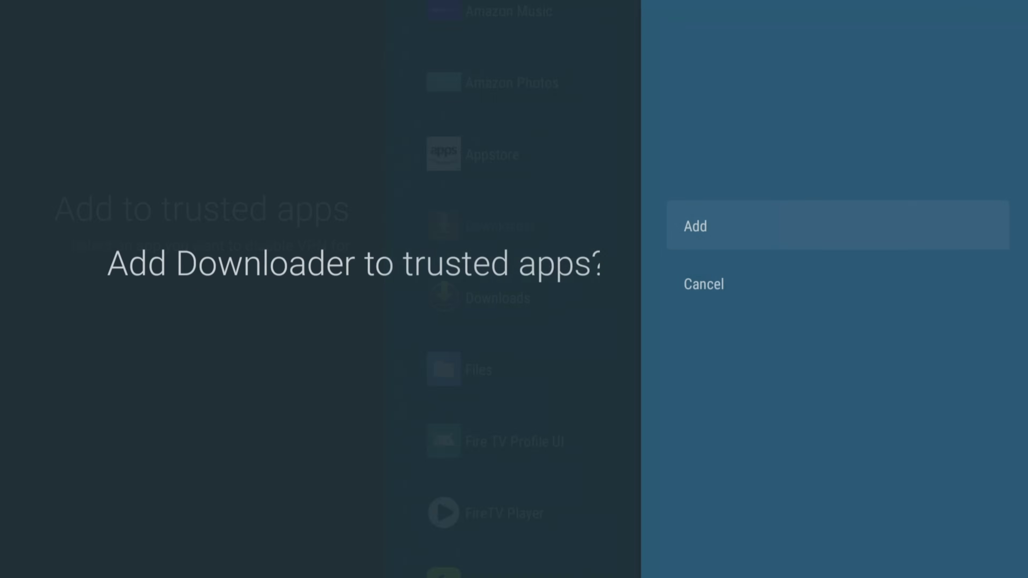
pyautogui.press('Return')
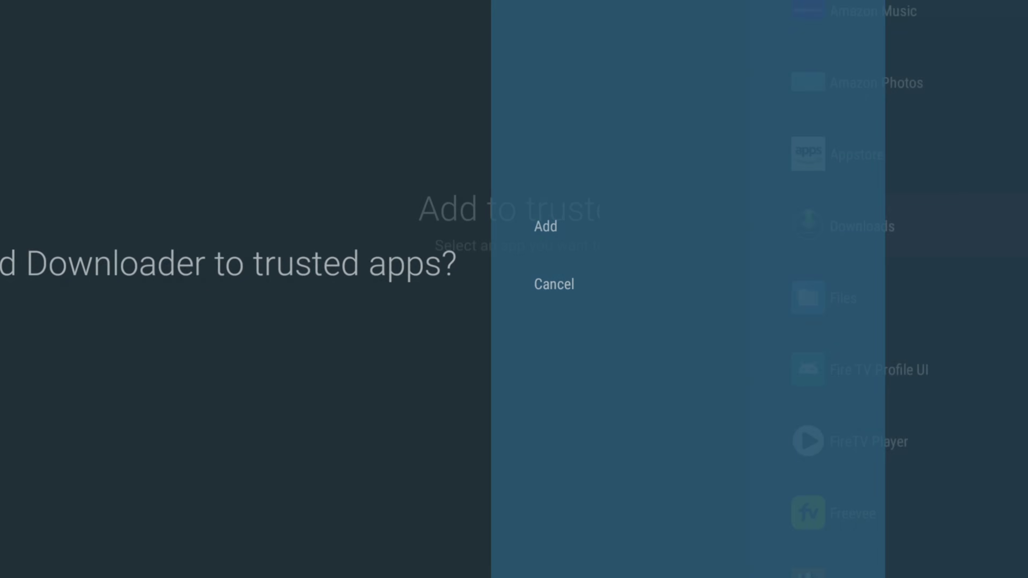
pyautogui.press('Down')
pyautogui.press('Down')
pyautogui.press('Down')
pyautogui.press('Down')
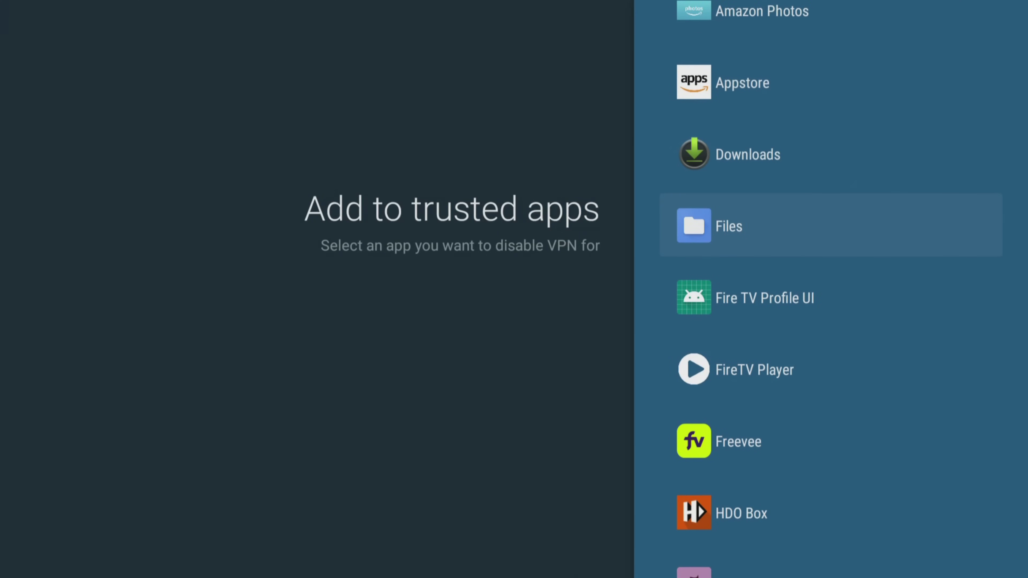
pyautogui.press('Down')
pyautogui.press('Down')
pyautogui.press('Down')
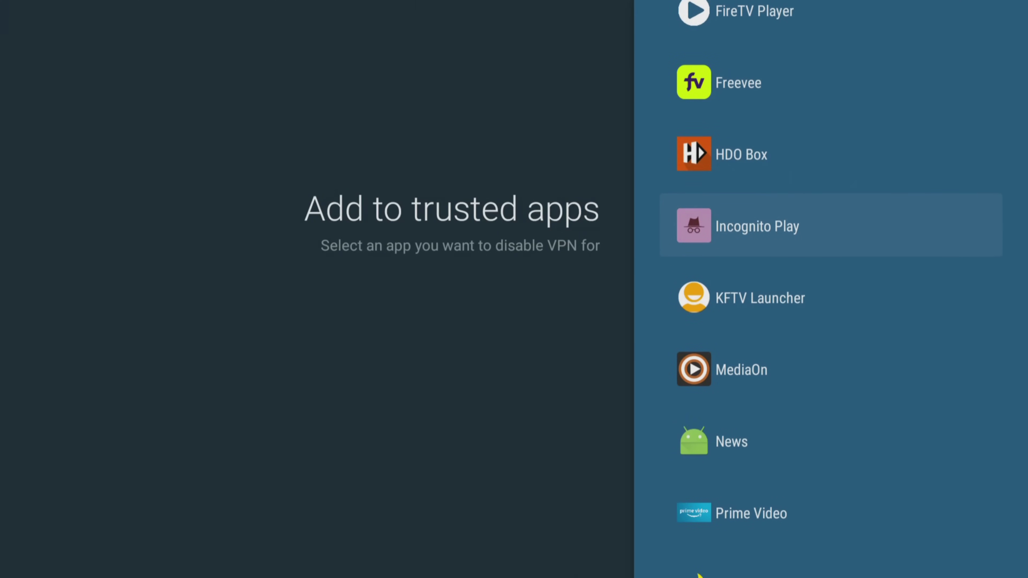
pyautogui.press('Down')
pyautogui.press('Down')
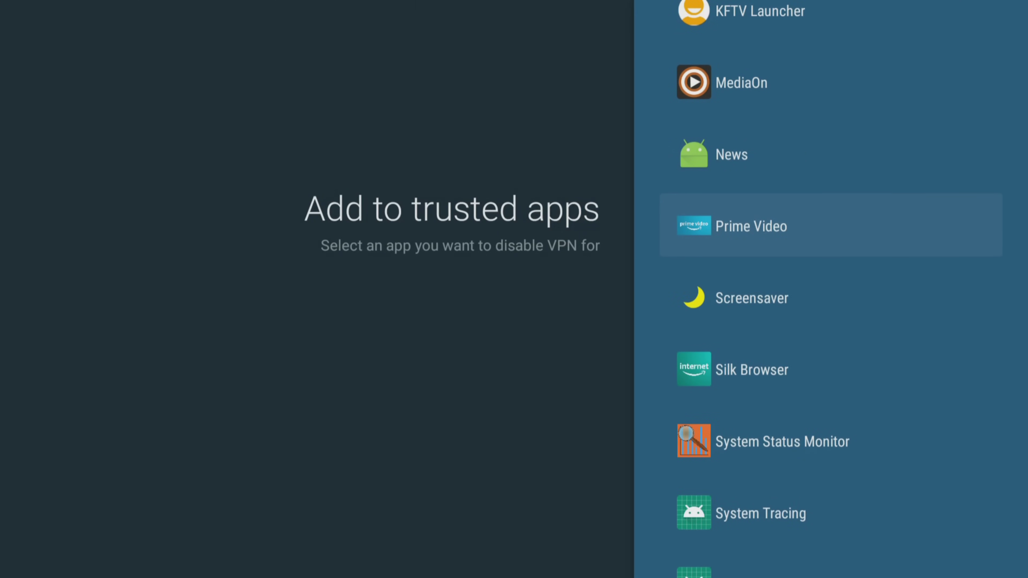
pyautogui.press('Return')
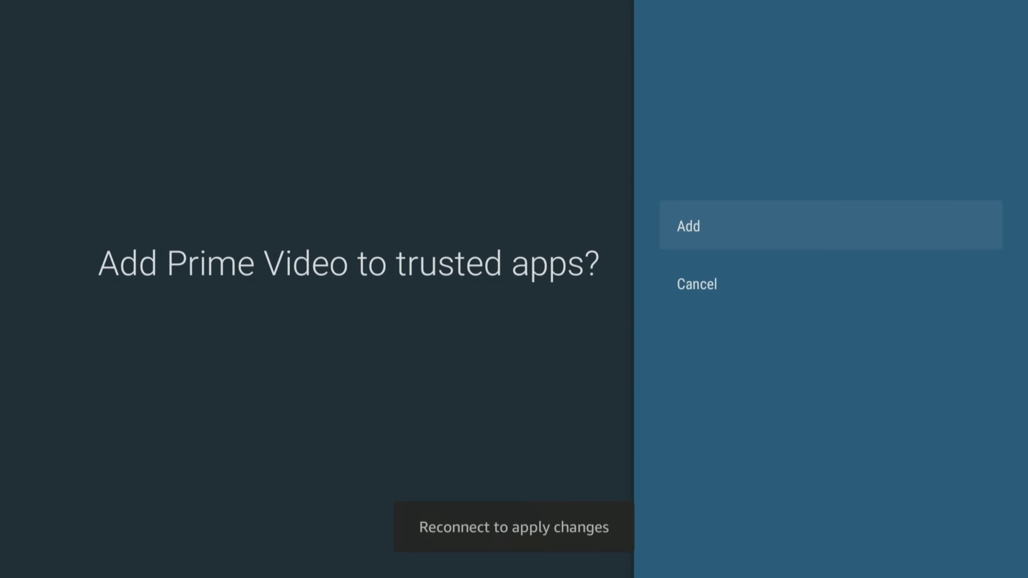
pyautogui.press('Return')
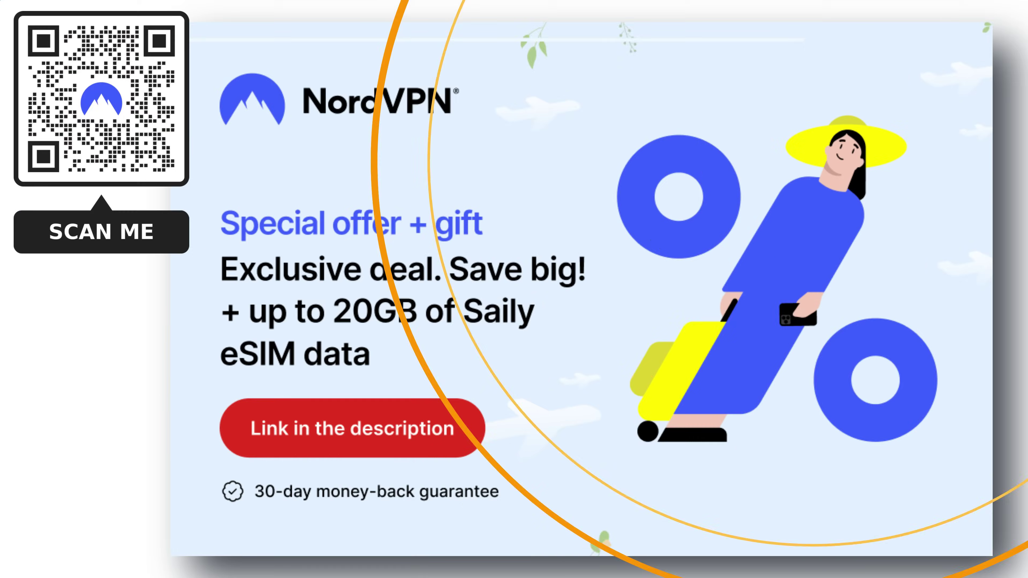